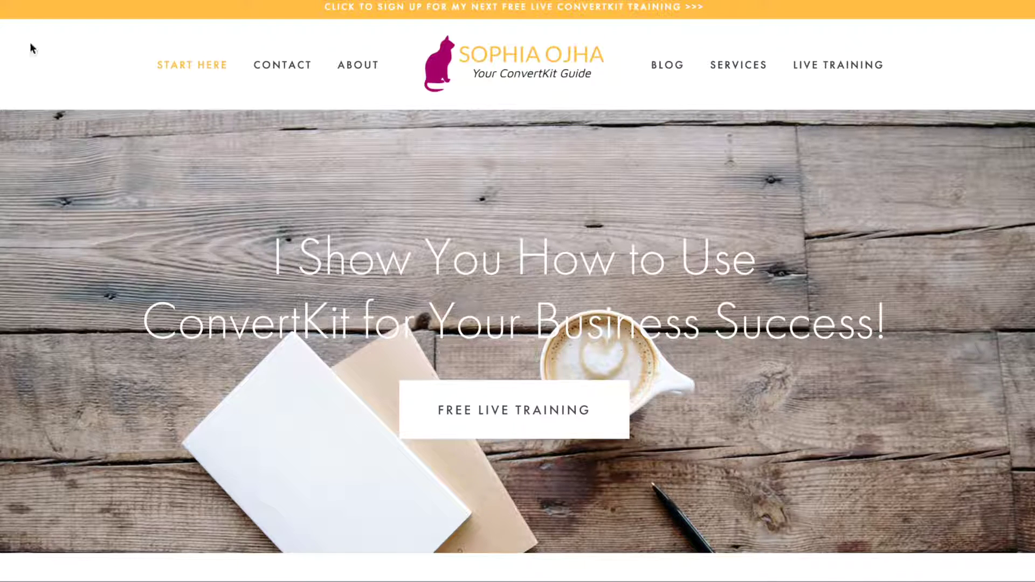
Scroll the form preview and dismiss the email sign-up pop-up
scroll(119, 424, down, 5)
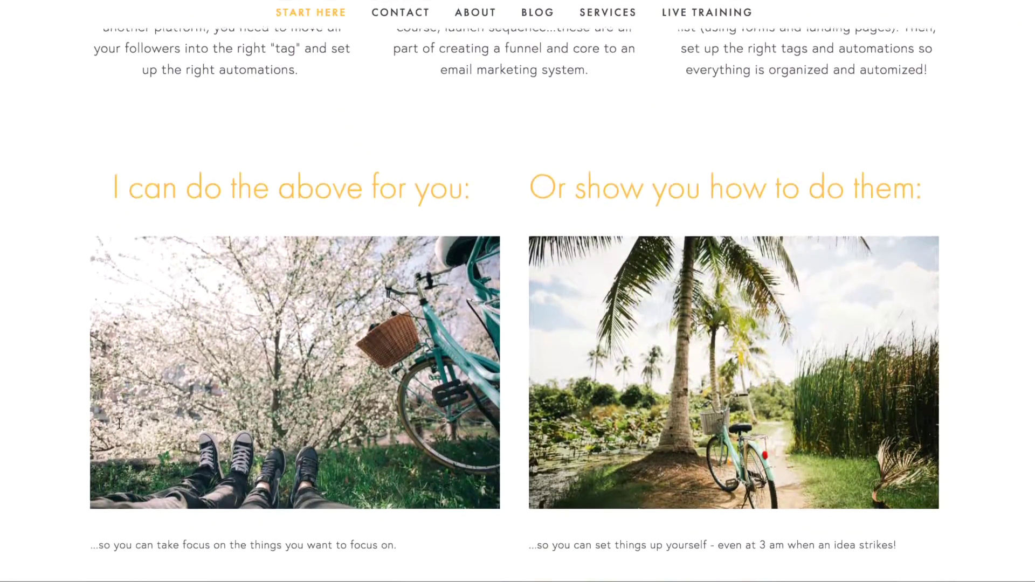
scroll(119, 423, down, 7)
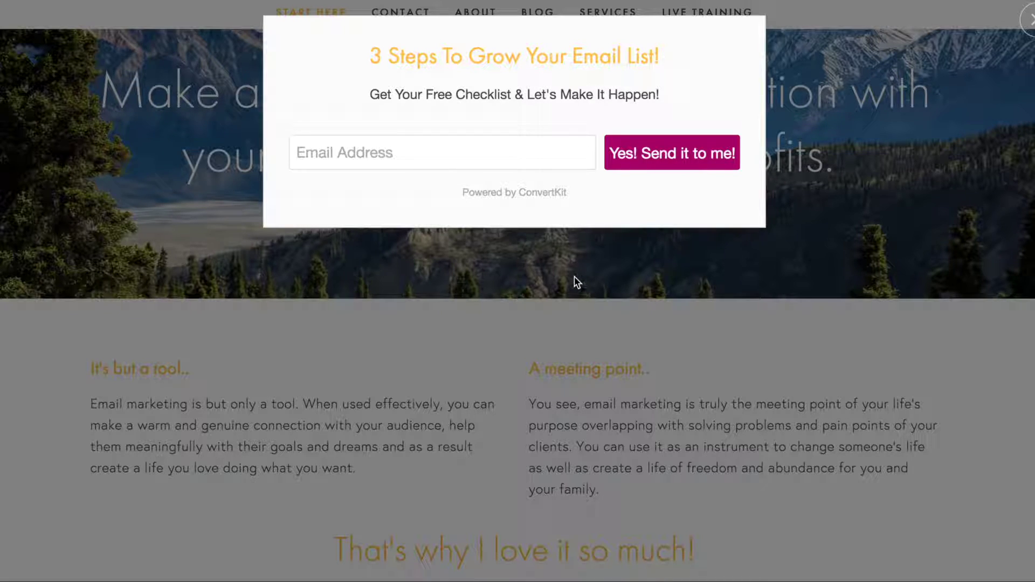
key(Escape)
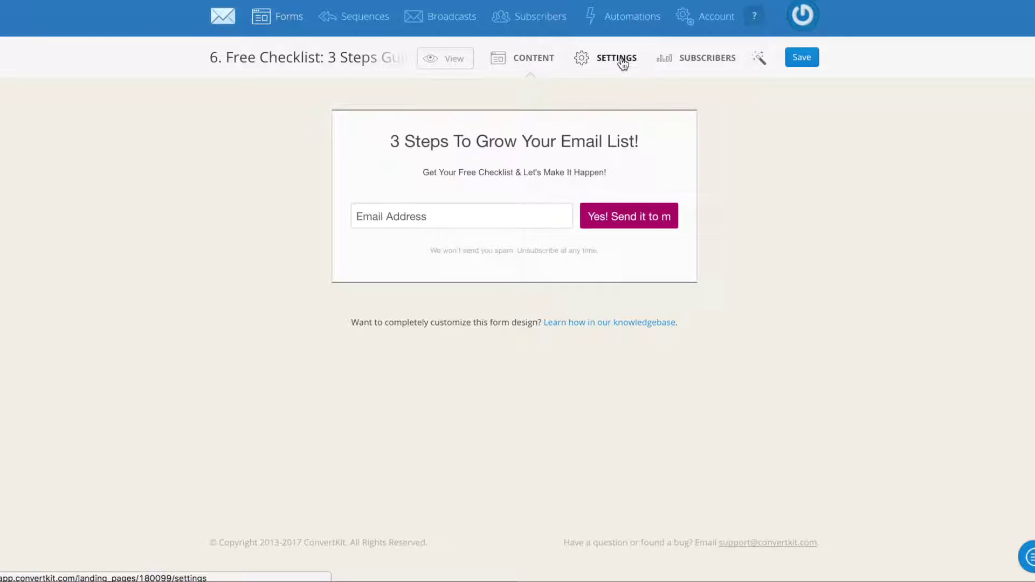
In the form's Style settings, keep Modal and trigger it at 50% scroll percentage
click(623, 63)
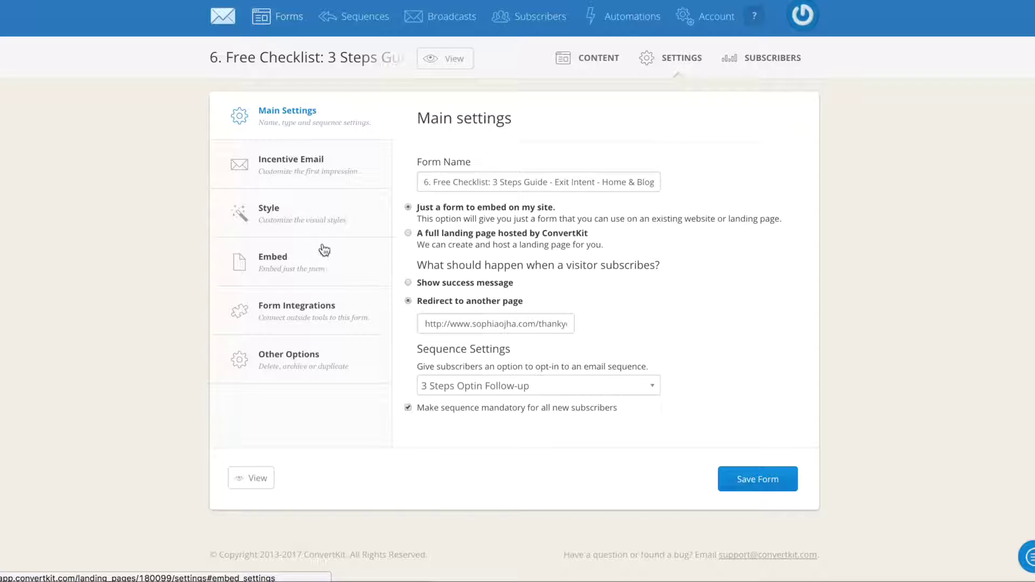
click(334, 230)
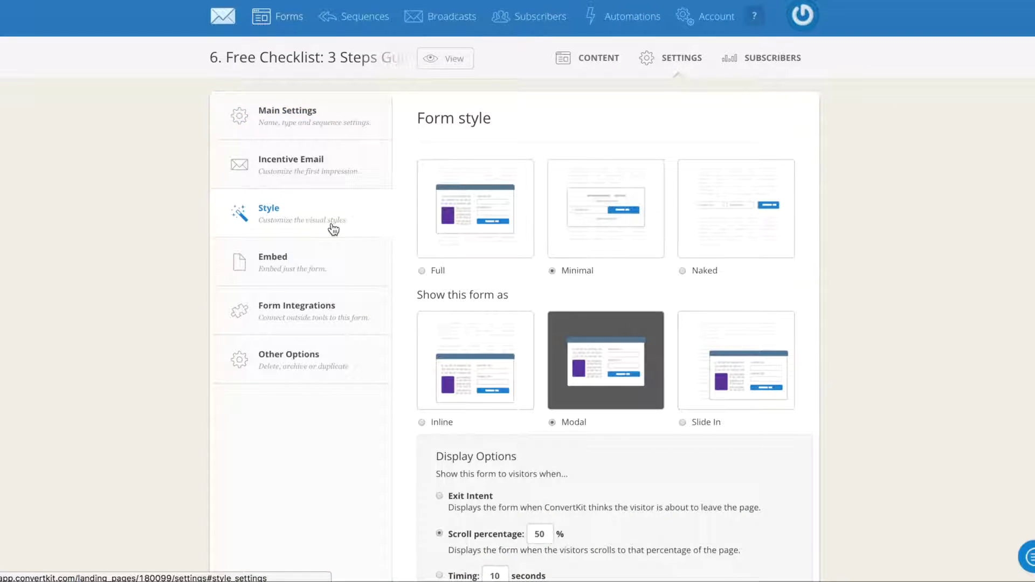
scroll(639, 285, down, 3)
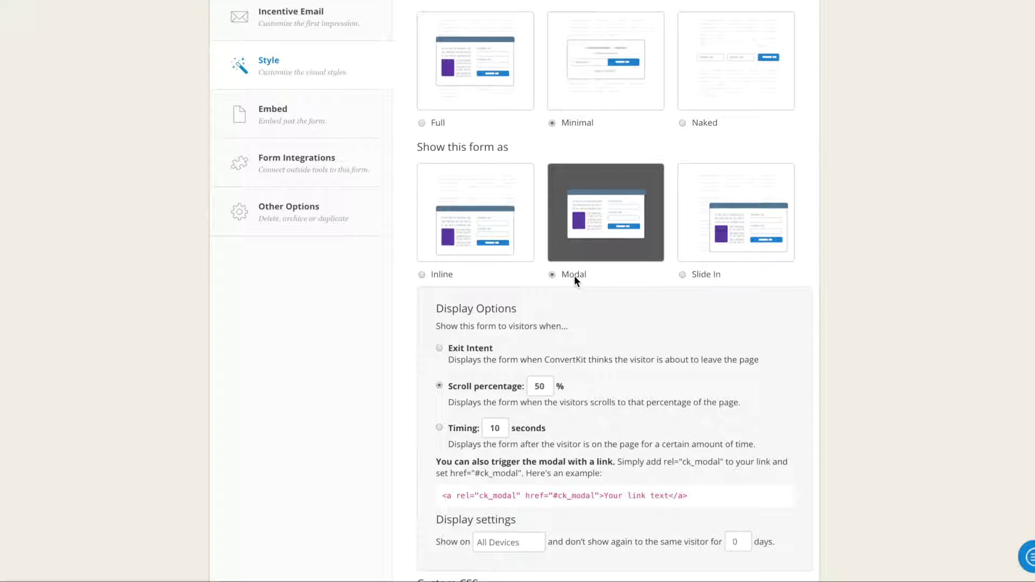
scroll(593, 340, down, 1)
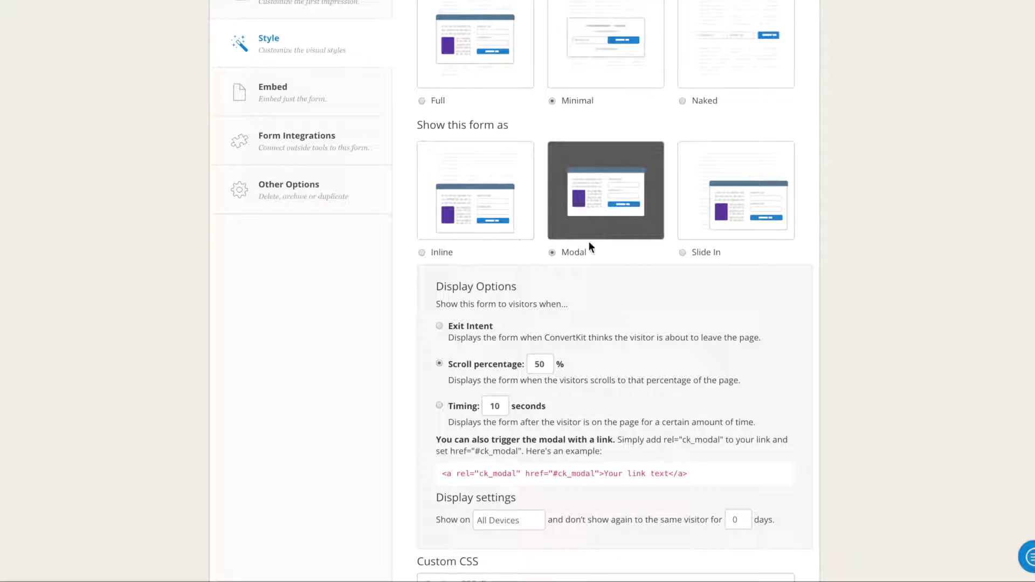
scroll(579, 313, down, 2)
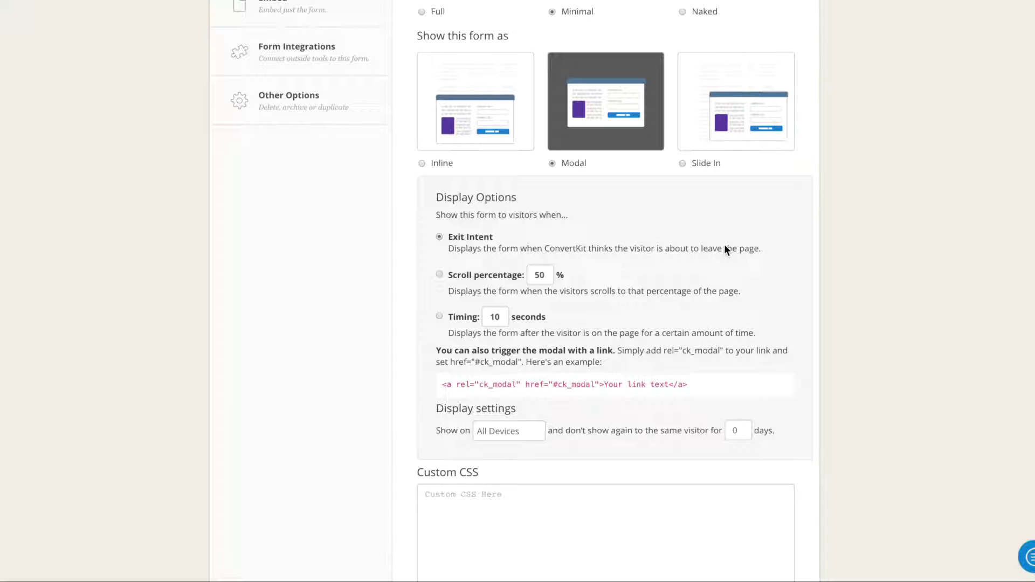
click(440, 275)
scroll(601, 297, down, 2)
scroll(600, 299, down, 1)
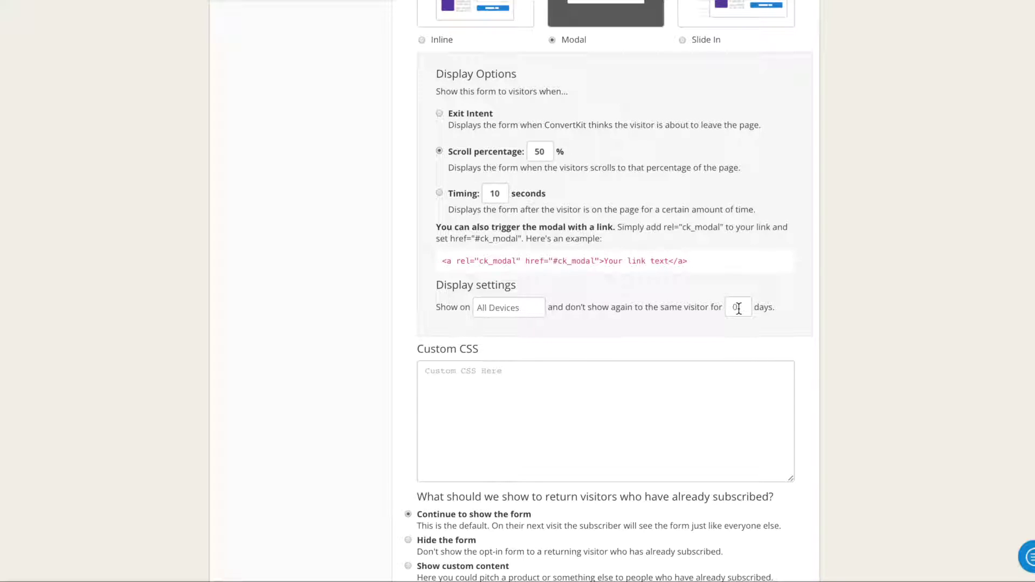
double_click(738, 307)
text(15)
click(738, 327)
double_click(733, 307)
text(0)
click(736, 328)
scroll(767, 334, down, 3)
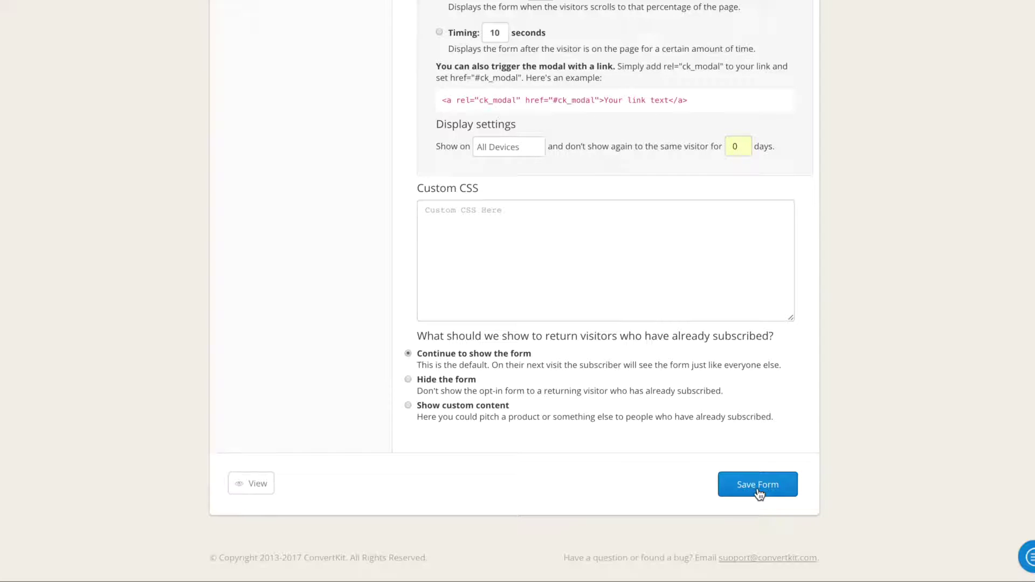
click(757, 484)
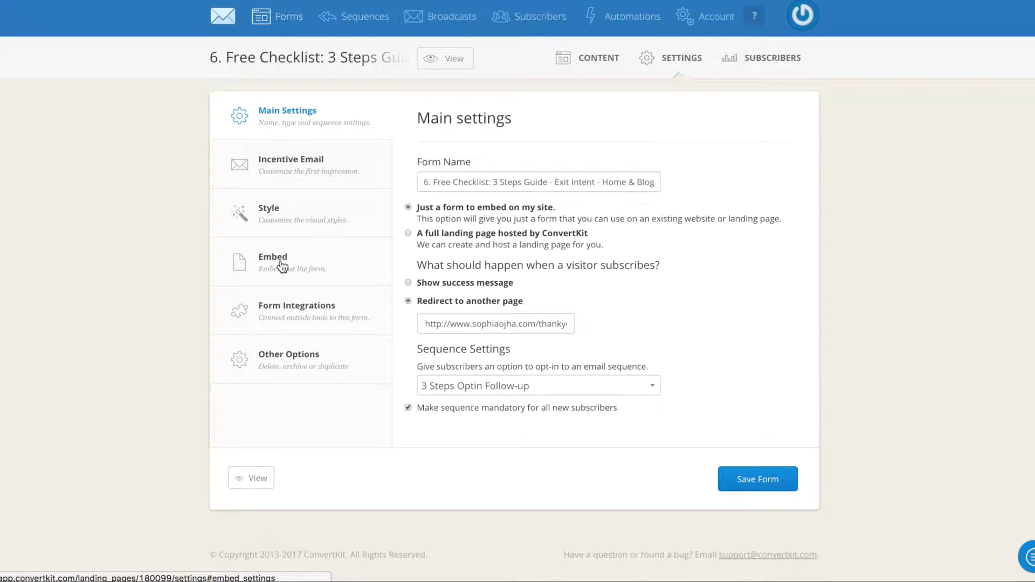
Select the form's one-line JavaScript embed code from the Embed options
click(281, 267)
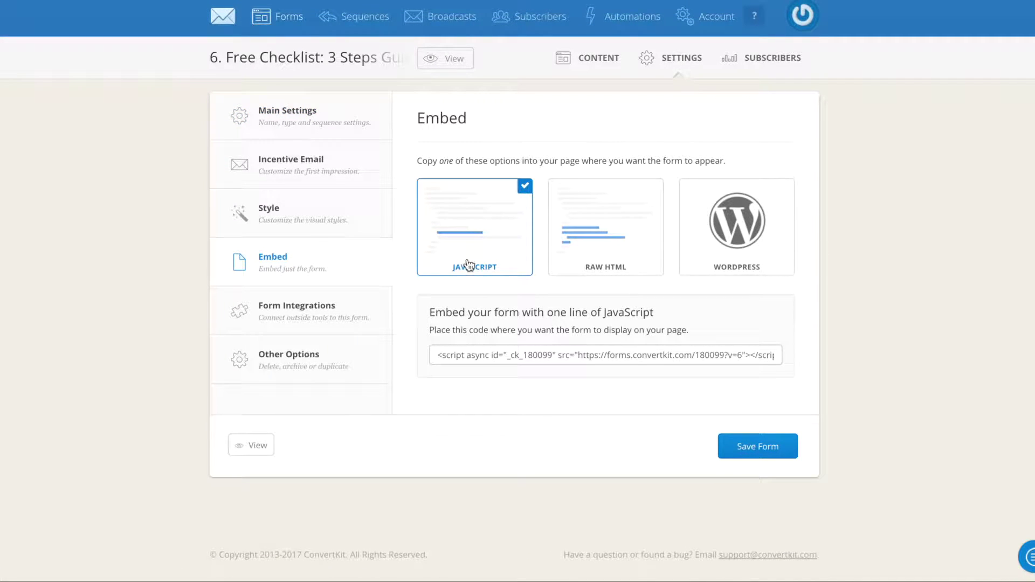
click(451, 355)
key(ctrl+c)
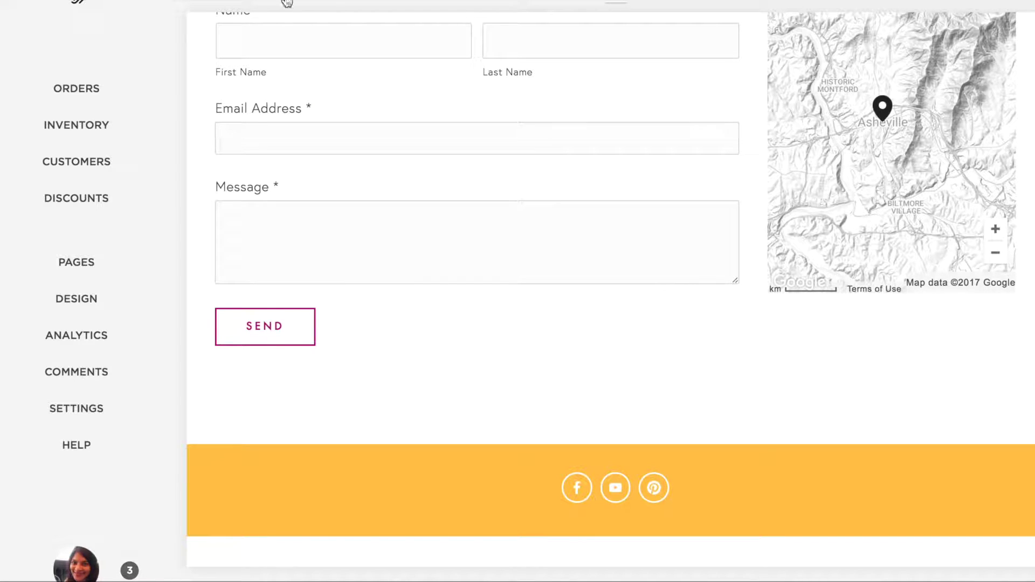
Open the About page from the Squarespace Pages list
scroll(158, 188, up, 2)
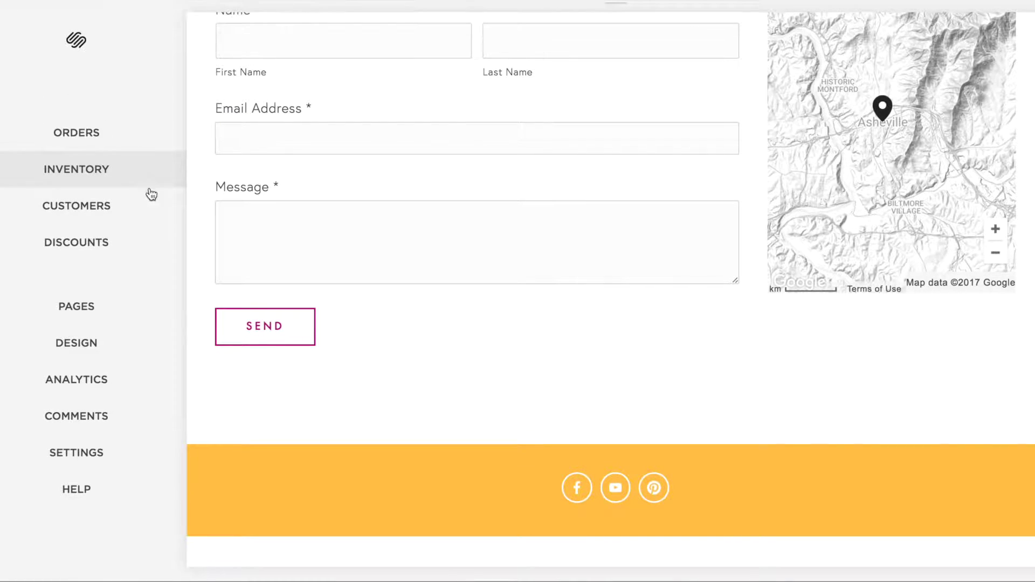
click(97, 324)
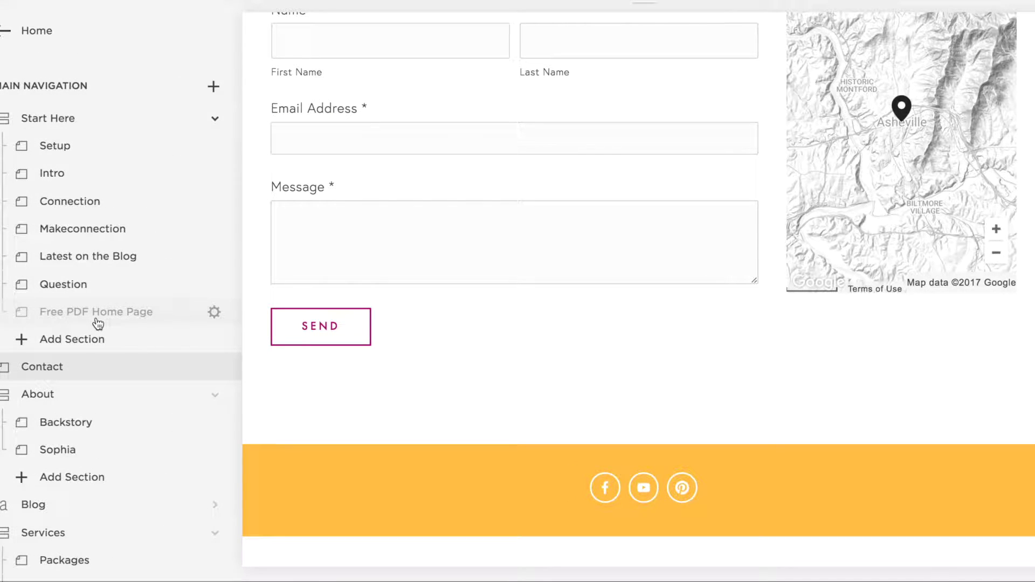
scroll(493, 335, down, 1)
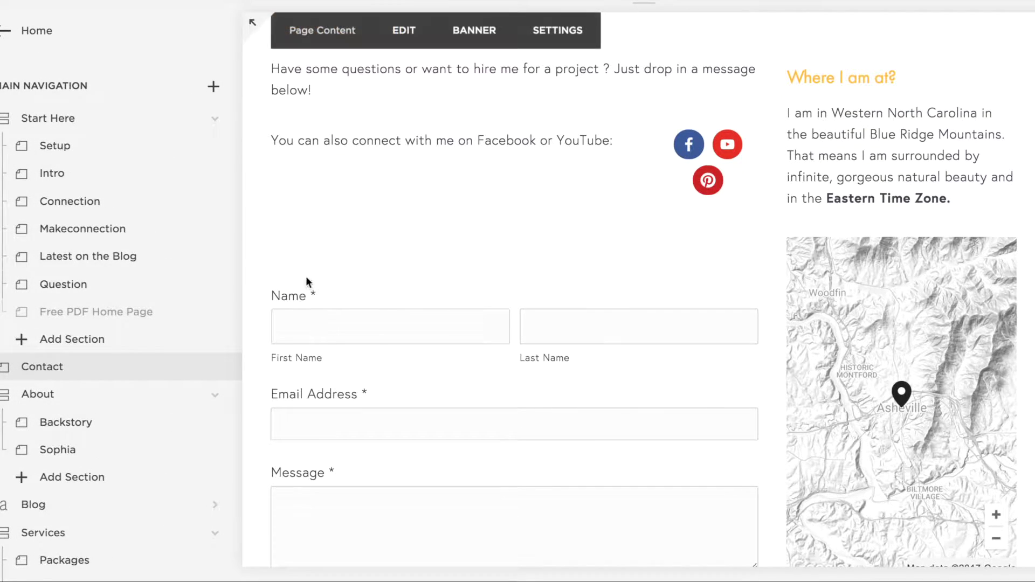
click(102, 405)
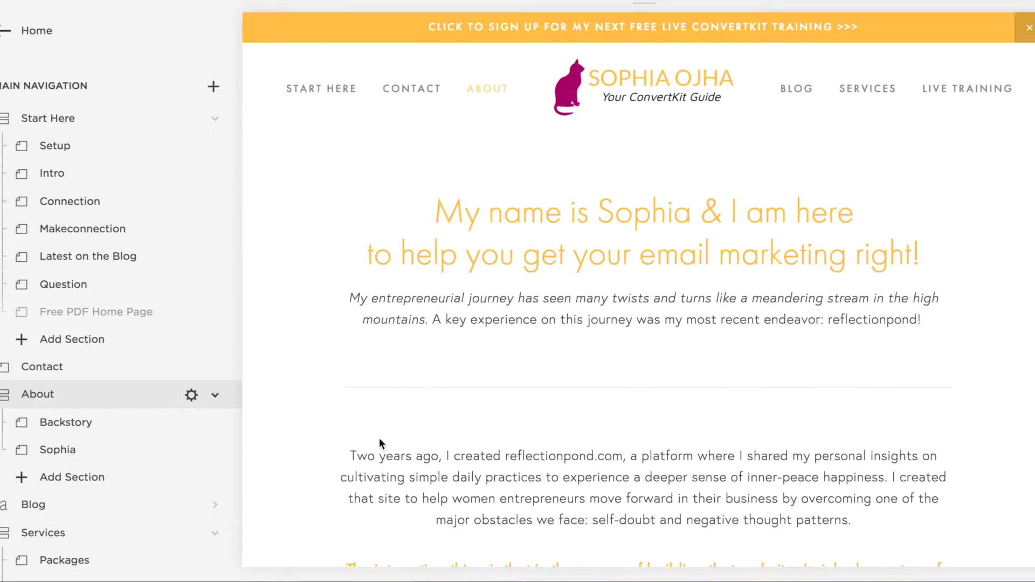
Scroll the About page down to the Backstory section and start editing it
scroll(390, 443, down, 10)
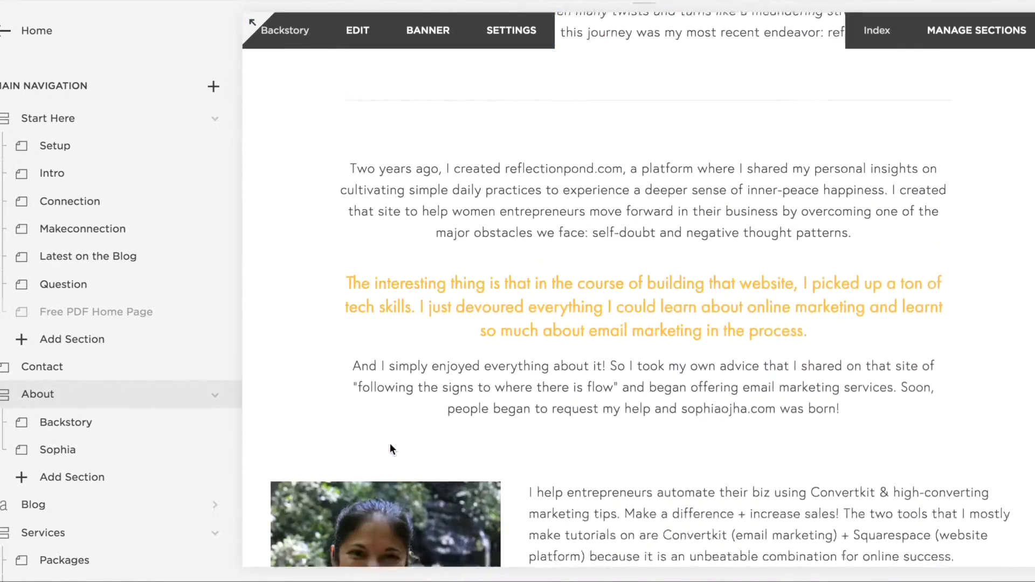
scroll(389, 448, down, 6)
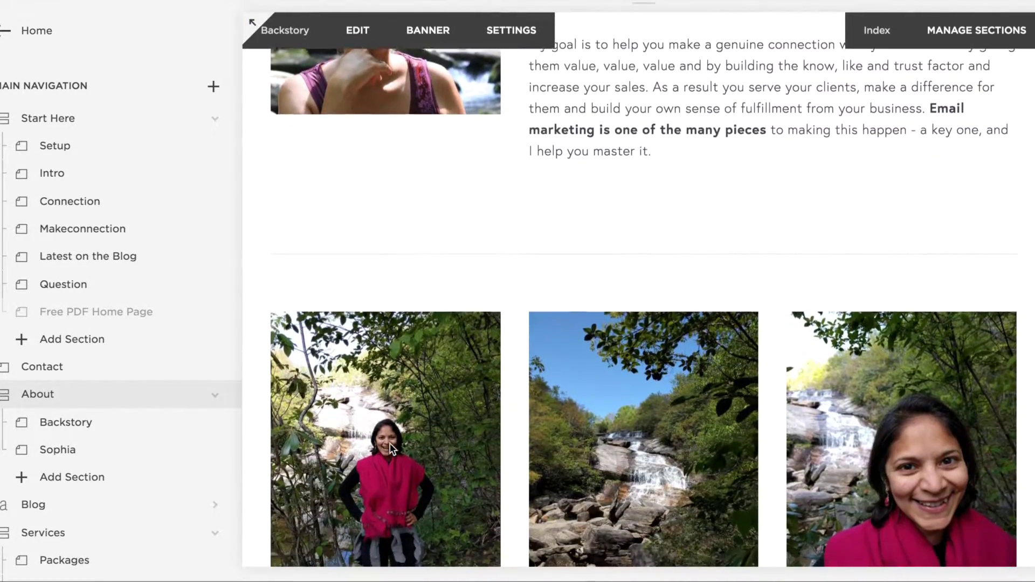
scroll(391, 449, down, 8)
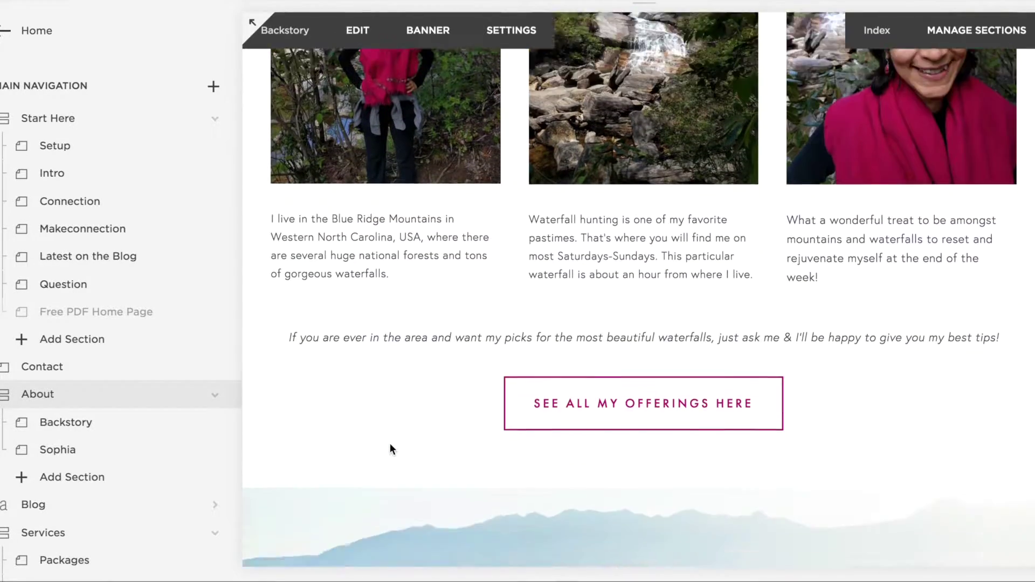
scroll(390, 448, down, 3)
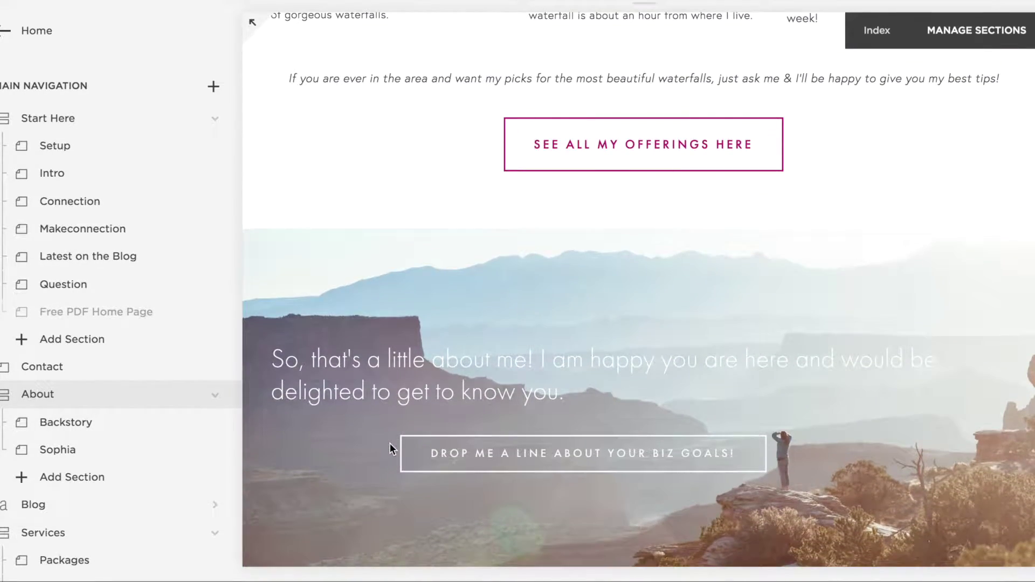
scroll(390, 448, down, 1)
scroll(389, 443, down, 10)
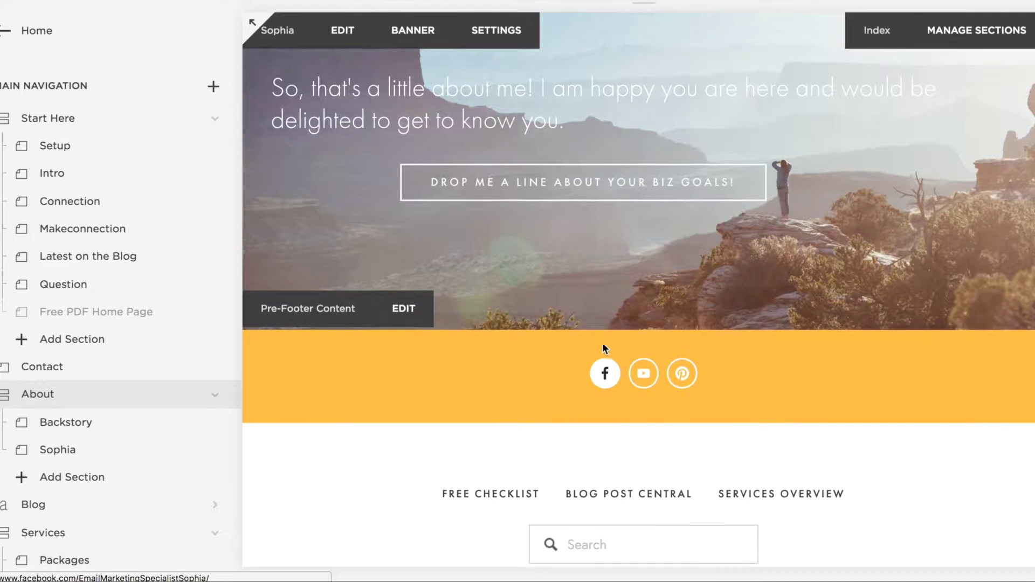
scroll(603, 345, up, 5)
scroll(603, 345, up, 2)
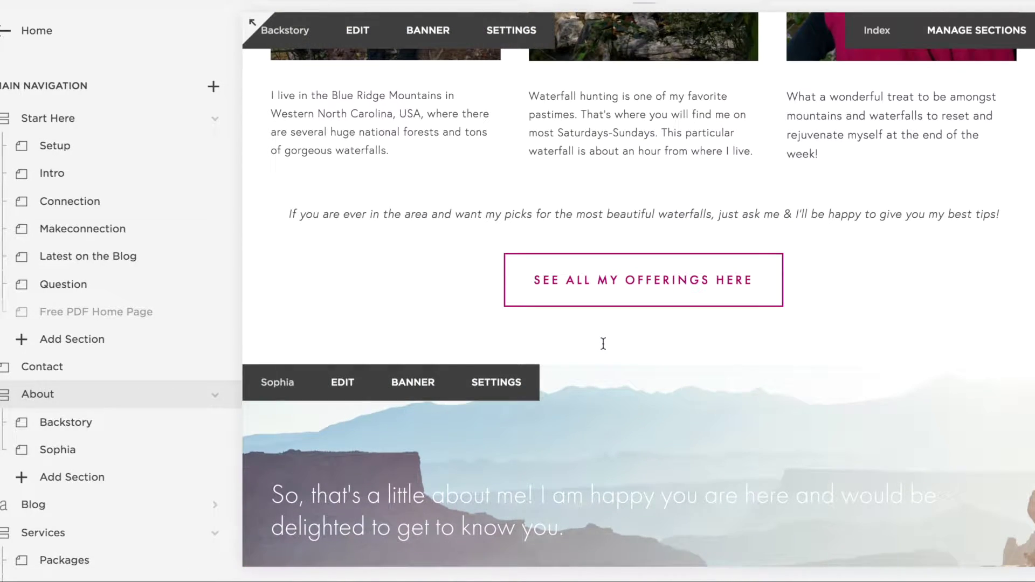
scroll(604, 343, up, 2)
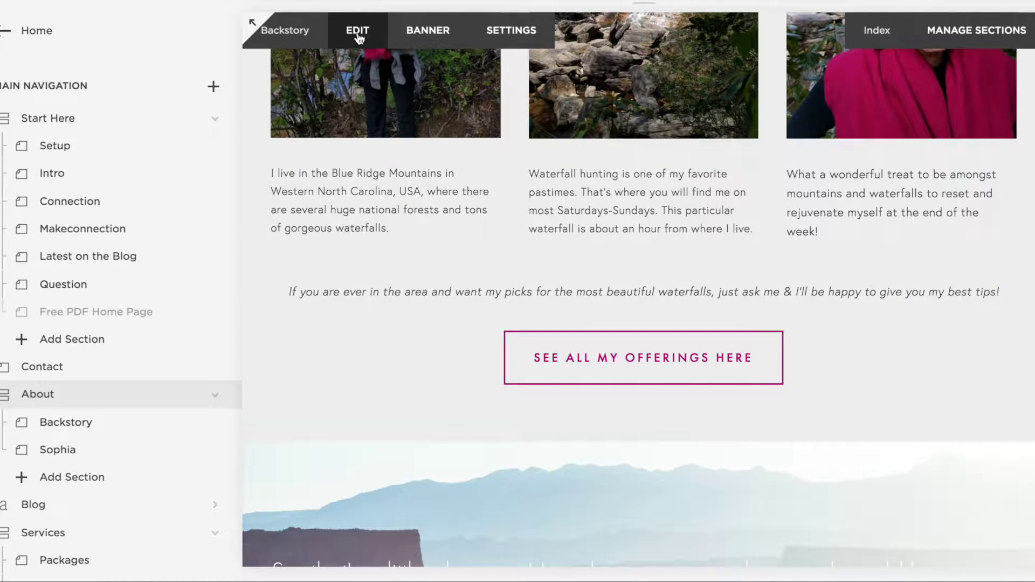
click(358, 30)
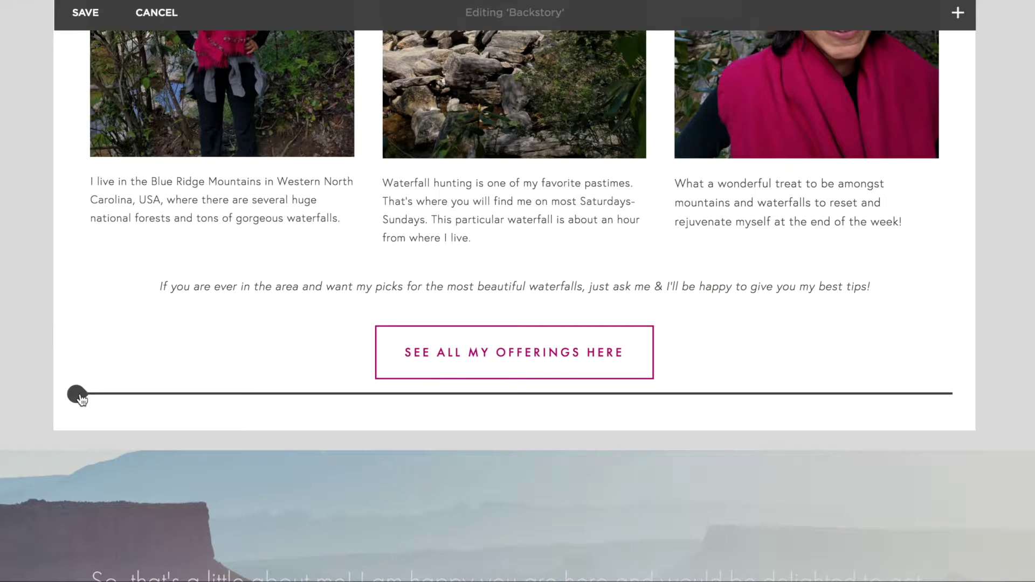
Insert a Code block below the offerings button, replacing Hello World with the ConvertKit script
click(77, 394)
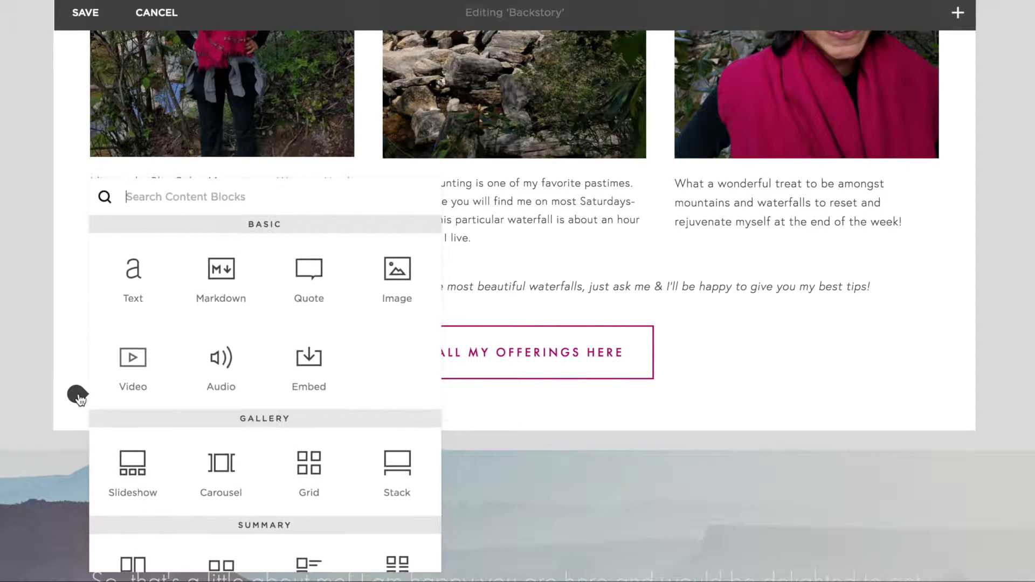
scroll(239, 482, down, 2)
scroll(238, 481, down, 5)
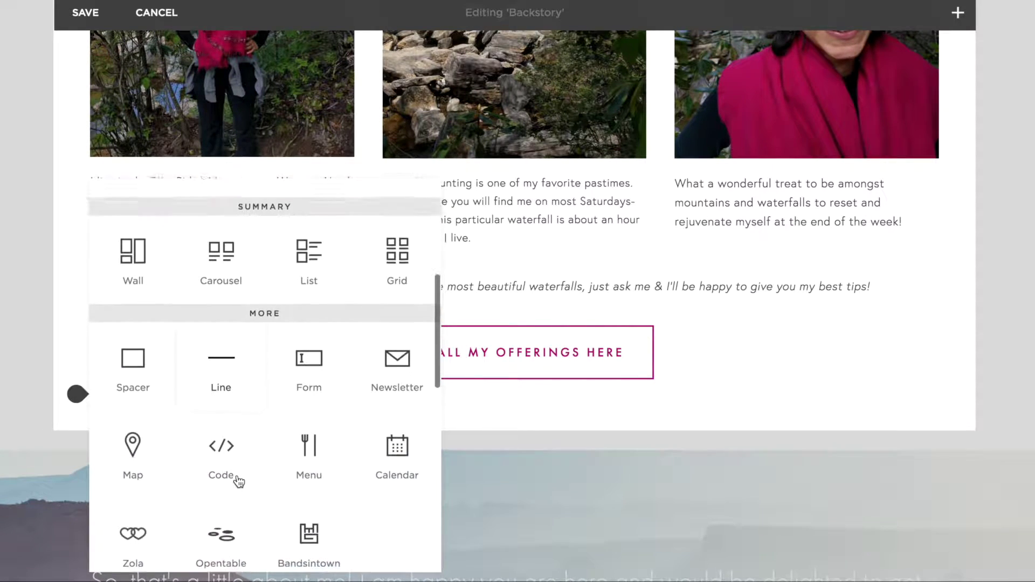
click(231, 438)
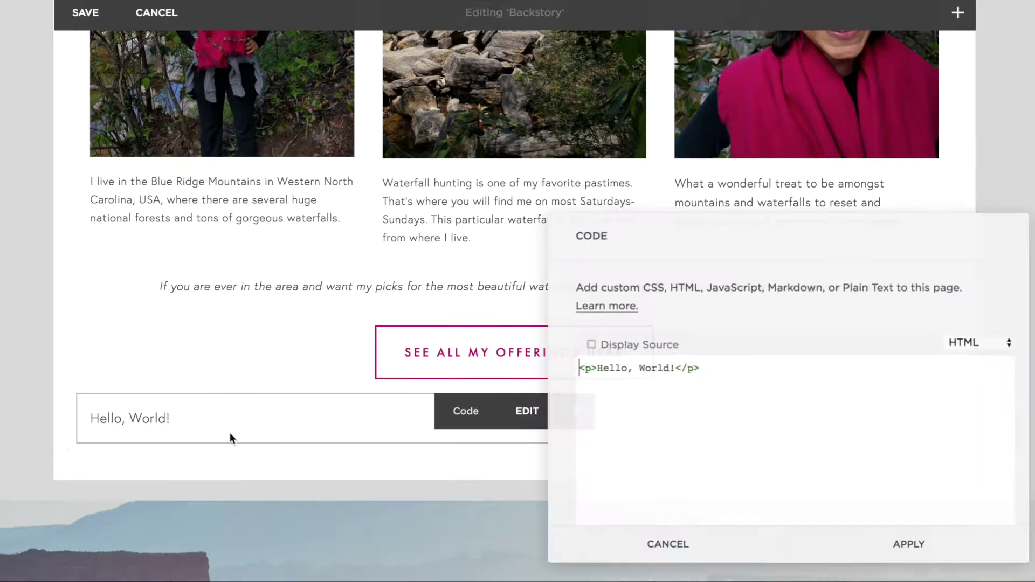
triple_click(642, 371)
key(ctrl+v)
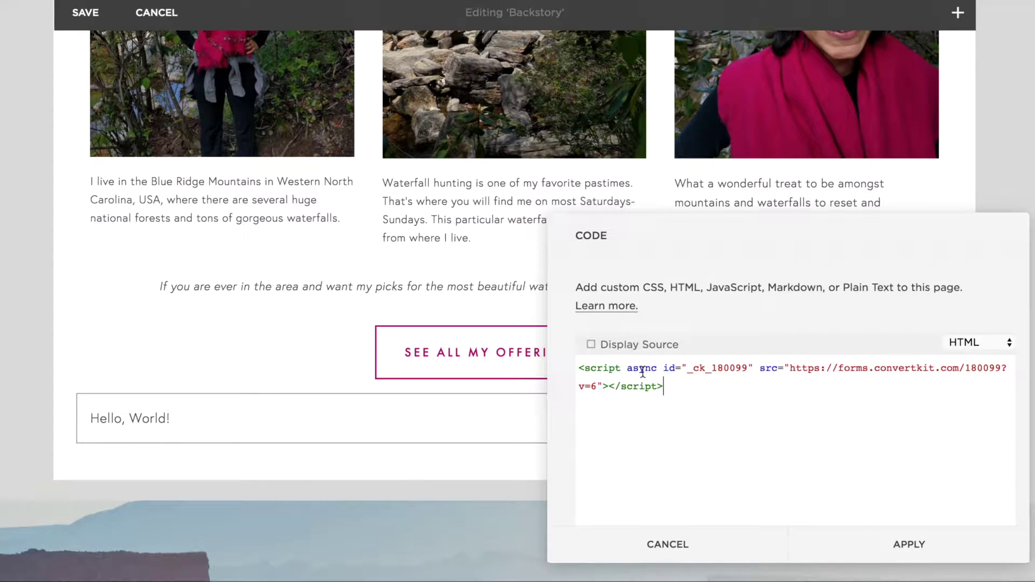
click(879, 545)
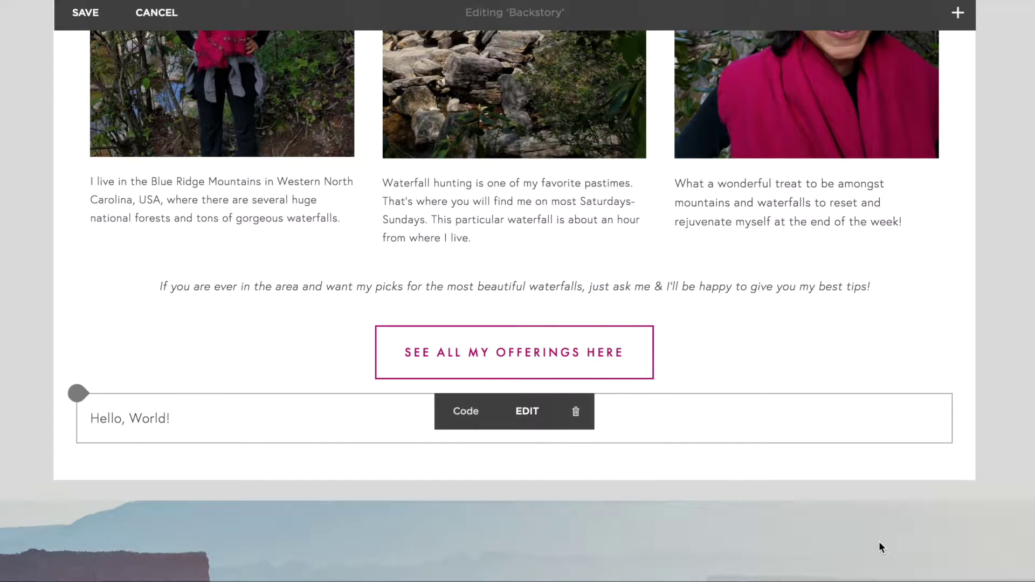
Recheck the code block's script, reapply it, and save the Backstory section
click(527, 412)
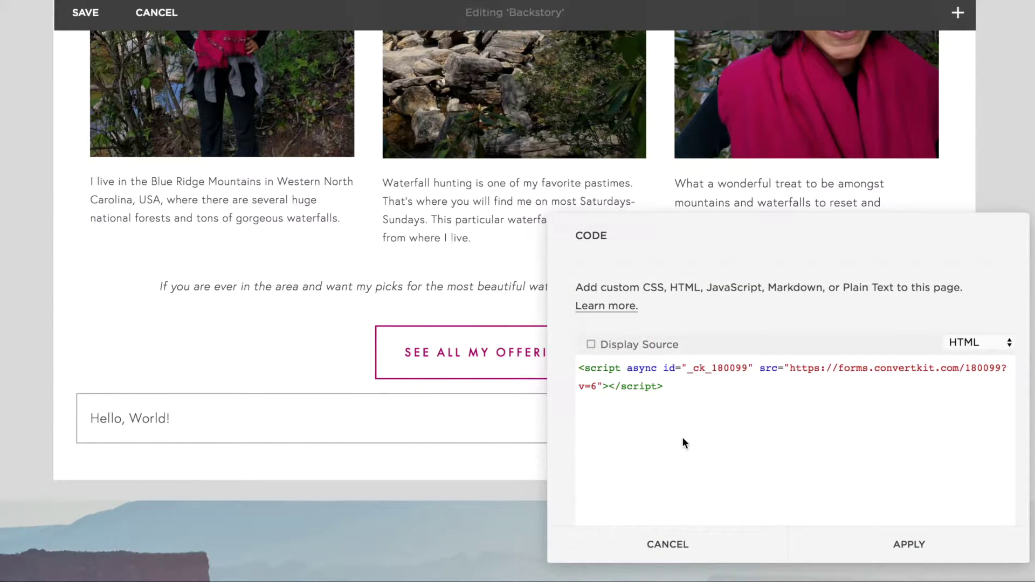
click(849, 546)
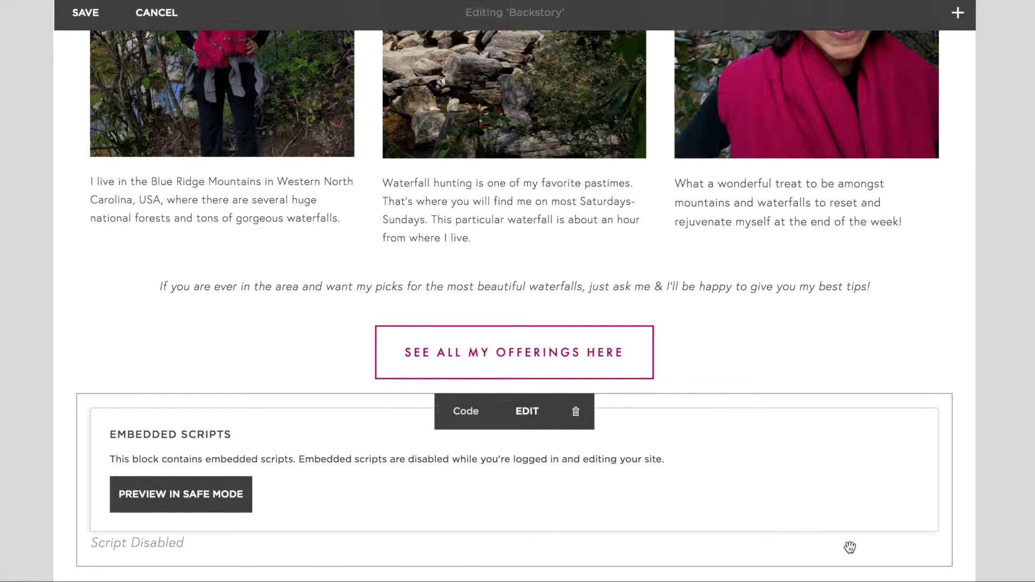
click(86, 13)
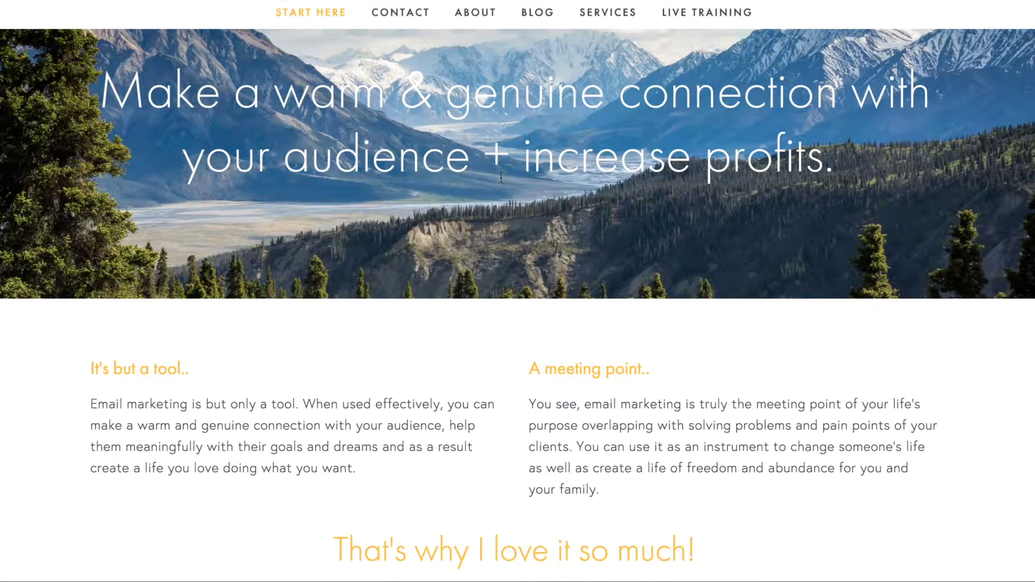
Open the live About page and scroll down until the ConvertKit modal pops up
scroll(501, 178, up, 20)
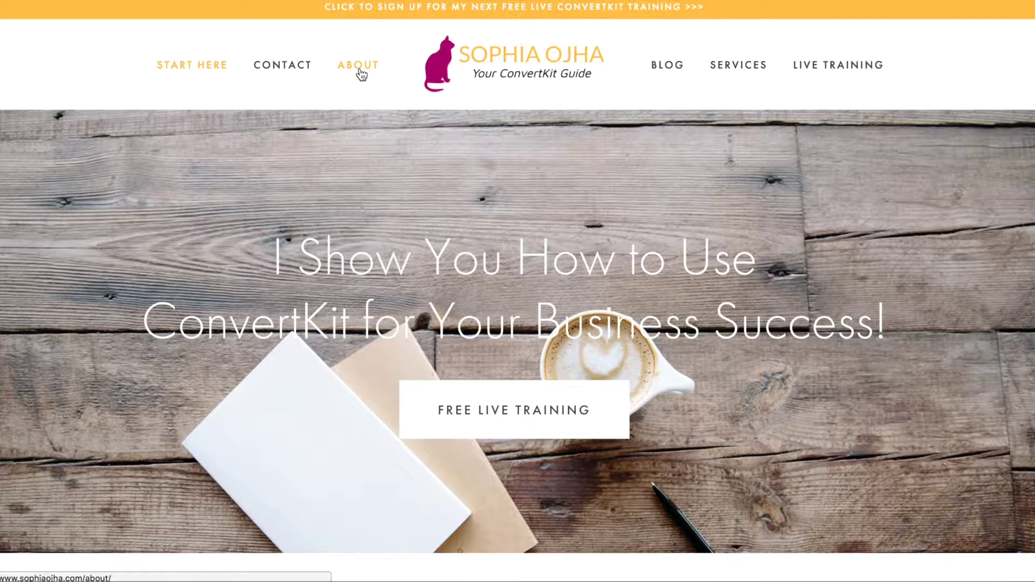
click(361, 75)
scroll(399, 271, down, 6)
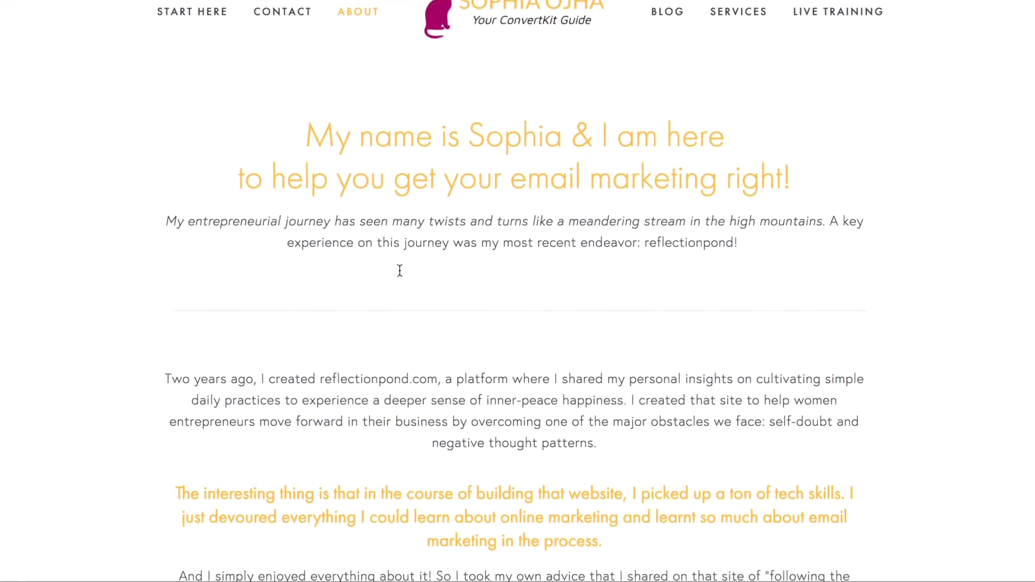
scroll(400, 271, down, 12)
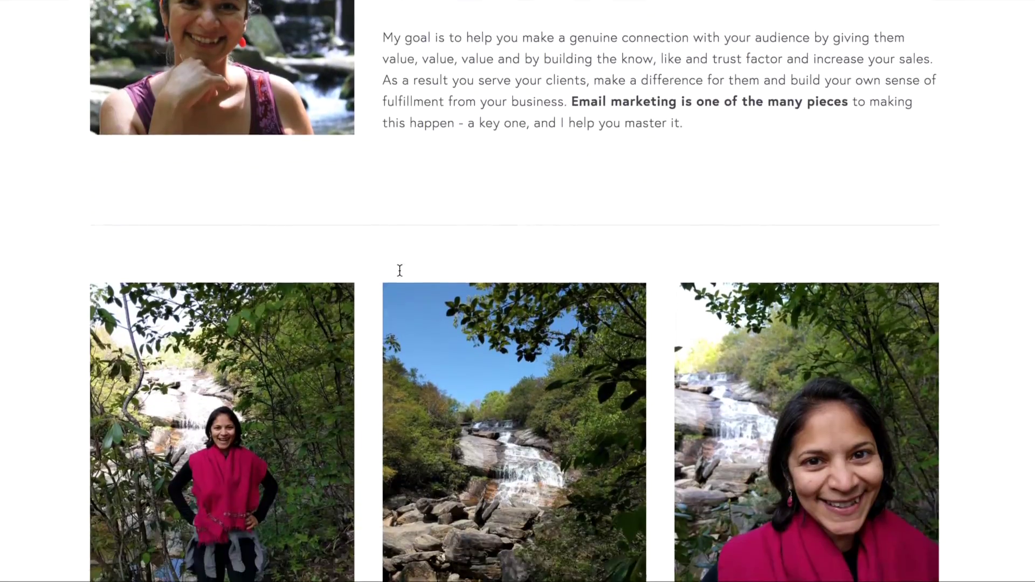
scroll(399, 270, down, 3)
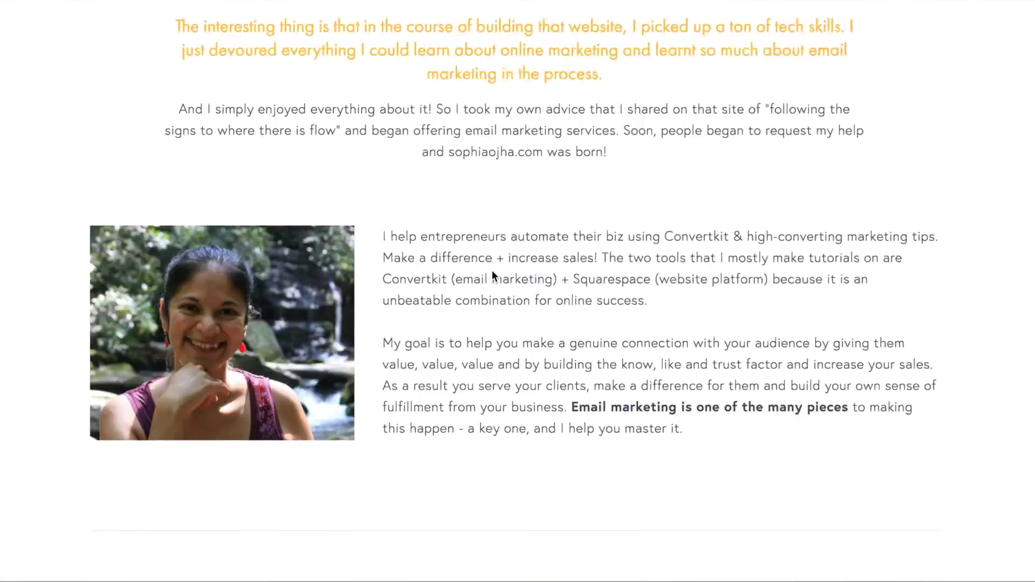
scroll(492, 270, down, 20)
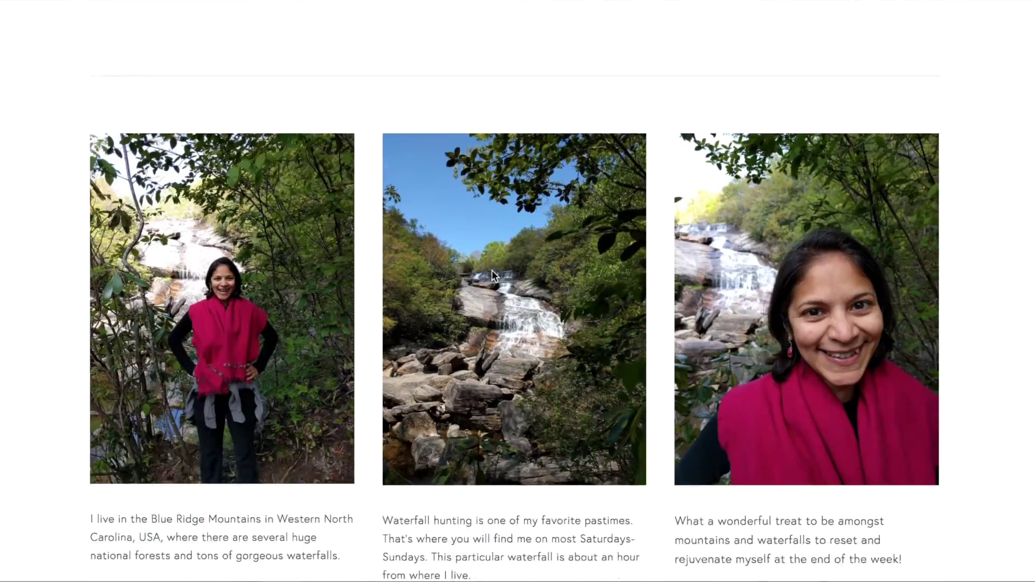
scroll(492, 270, down, 5)
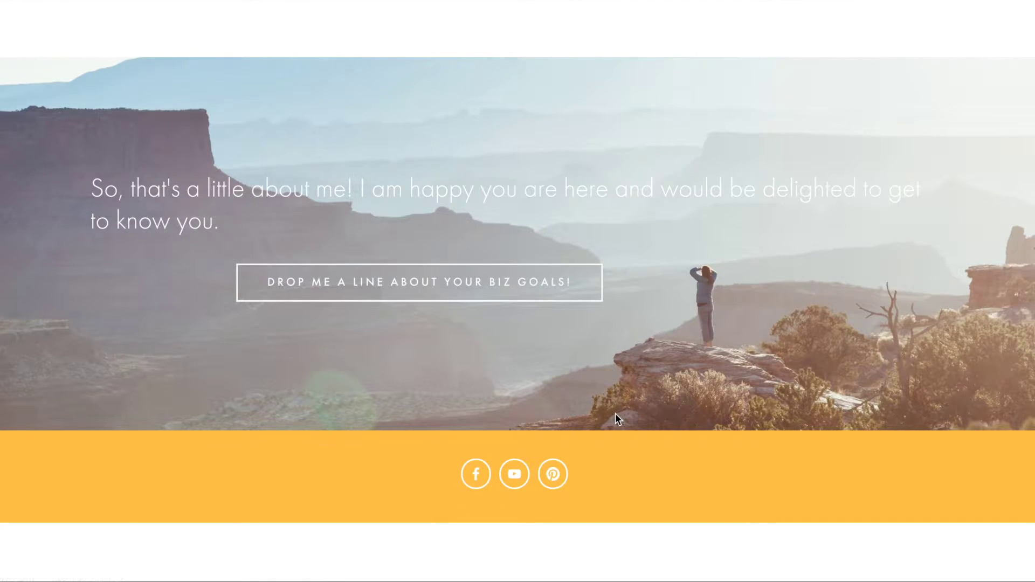
scroll(722, 404, up, 3)
scroll(721, 403, up, 4)
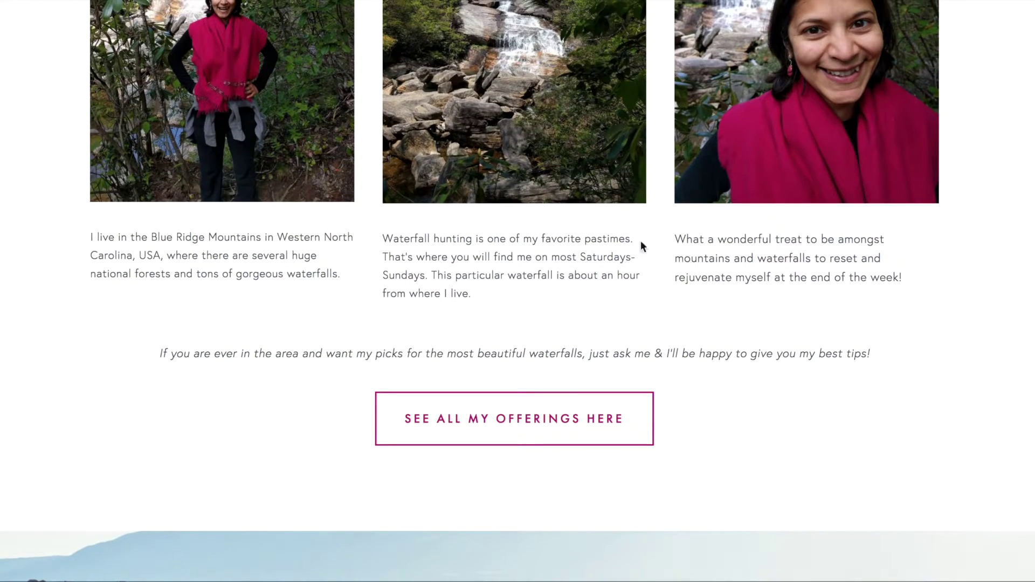